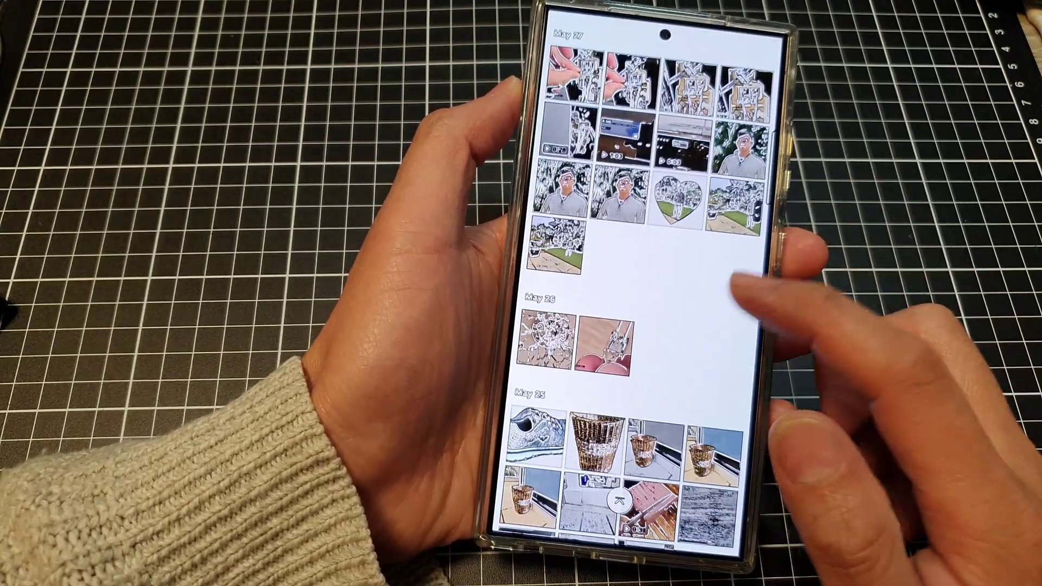
scroll(642, 325, up, 5)
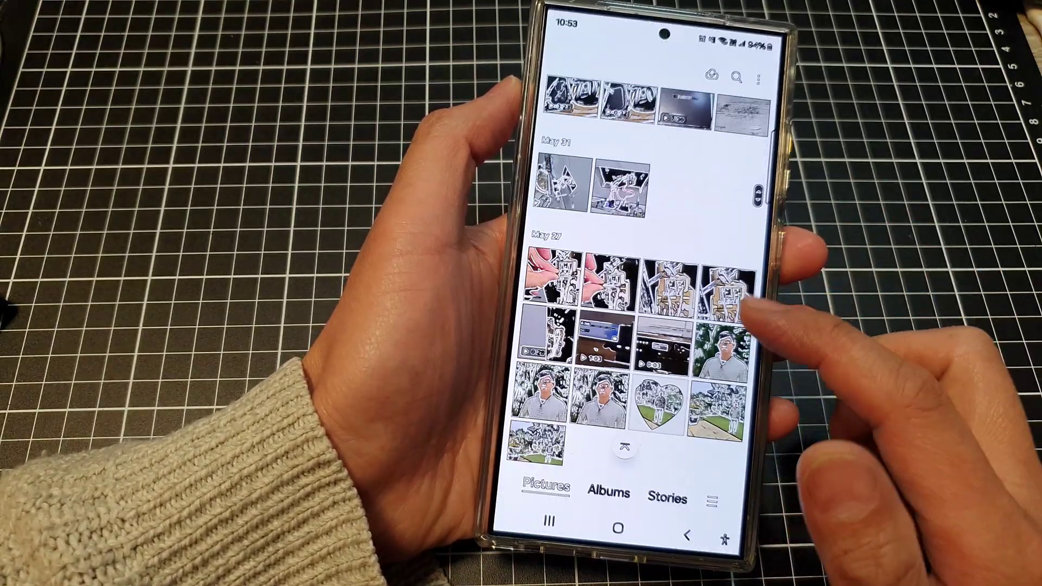
scroll(643, 342, down, 8)
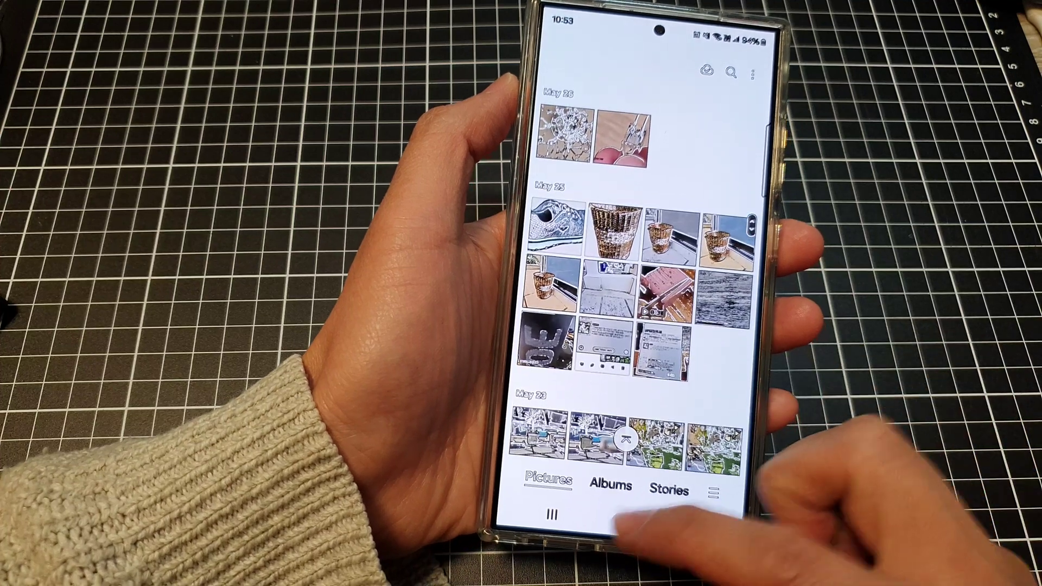
- Leave the outlined Gallery for the home screen and swipe to another home page
click(619, 525)
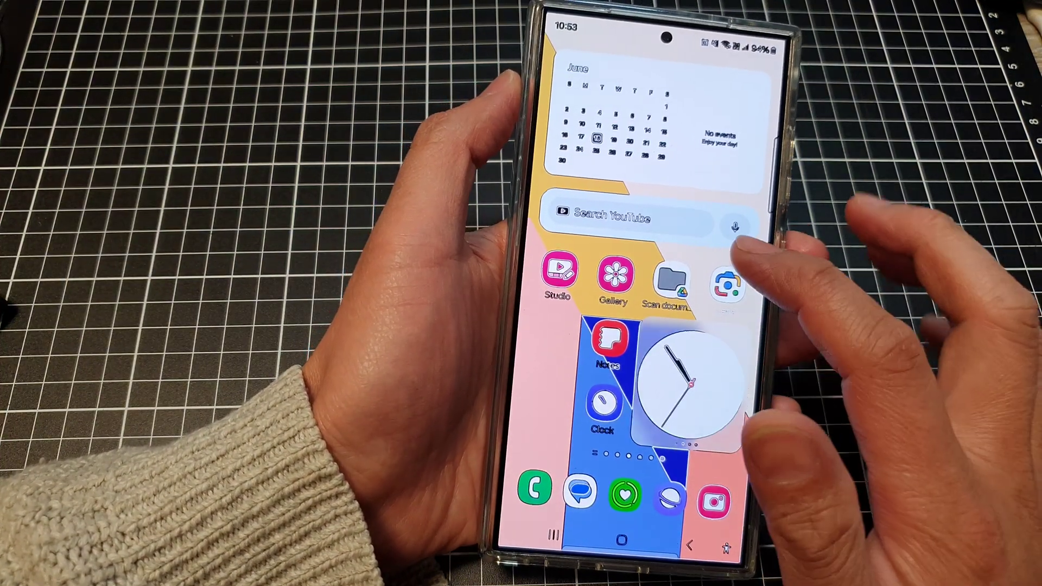
mouse_move(700, 351)
mouse_down()
mouse_move(570, 351)
mouse_move(733, 326)
mouse_move(570, 293)
mouse_move(717, 293)
mouse_up()
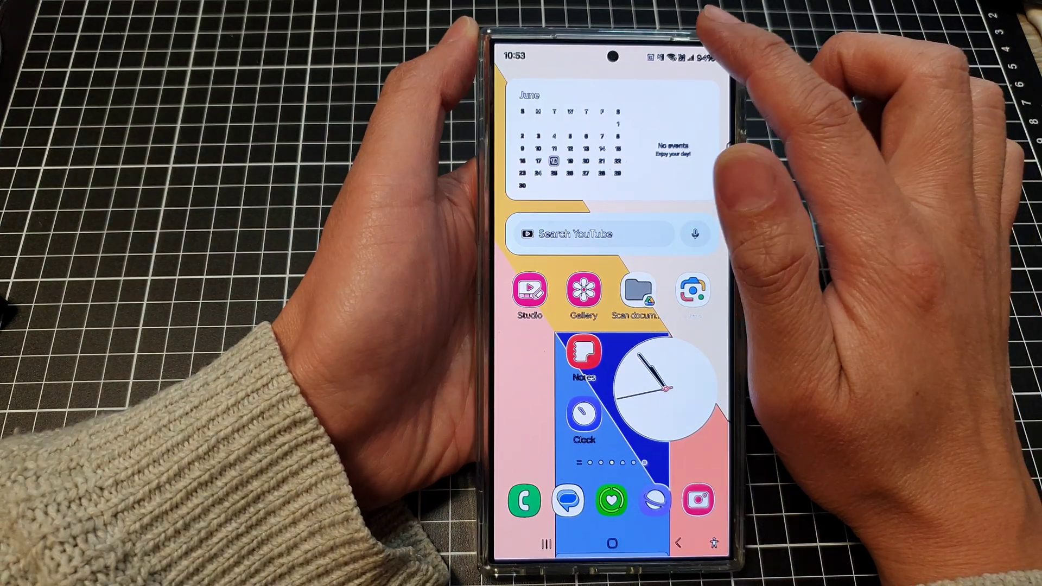
- Open Settings from the notification shade and go to Accessibility
drag(610, 65, 610, 326)
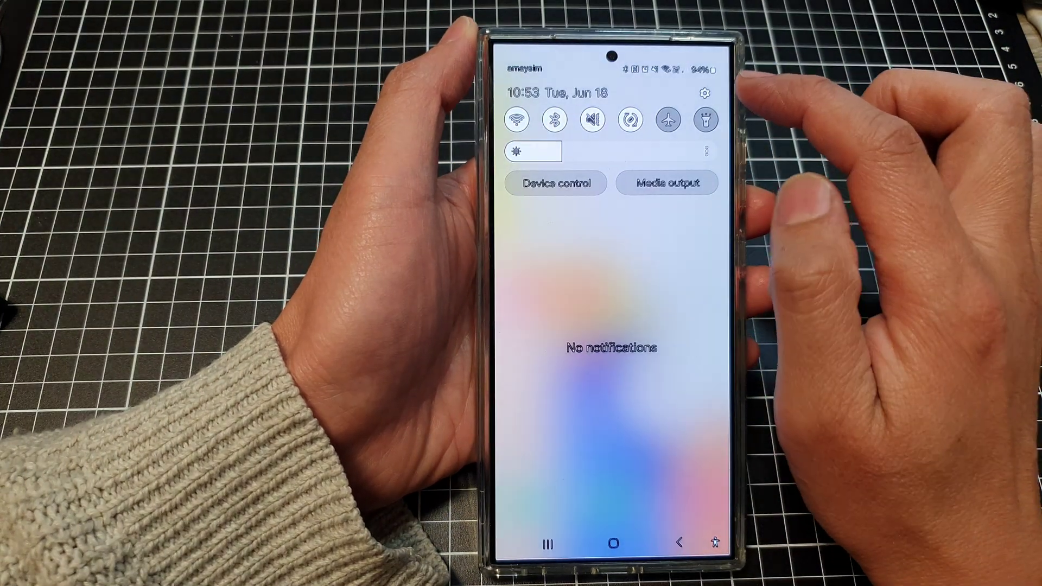
click(705, 93)
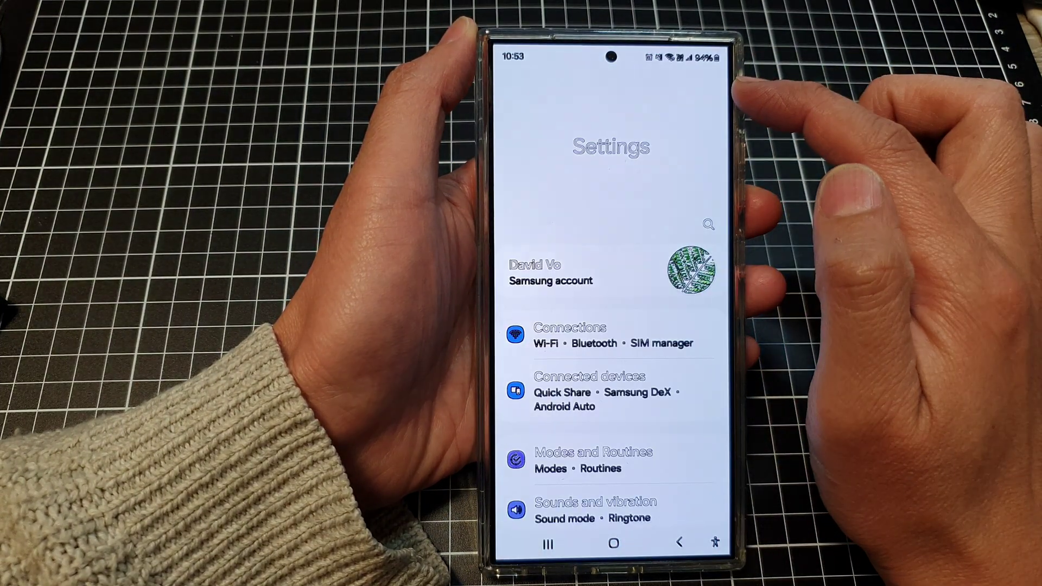
drag(619, 456, 619, 244)
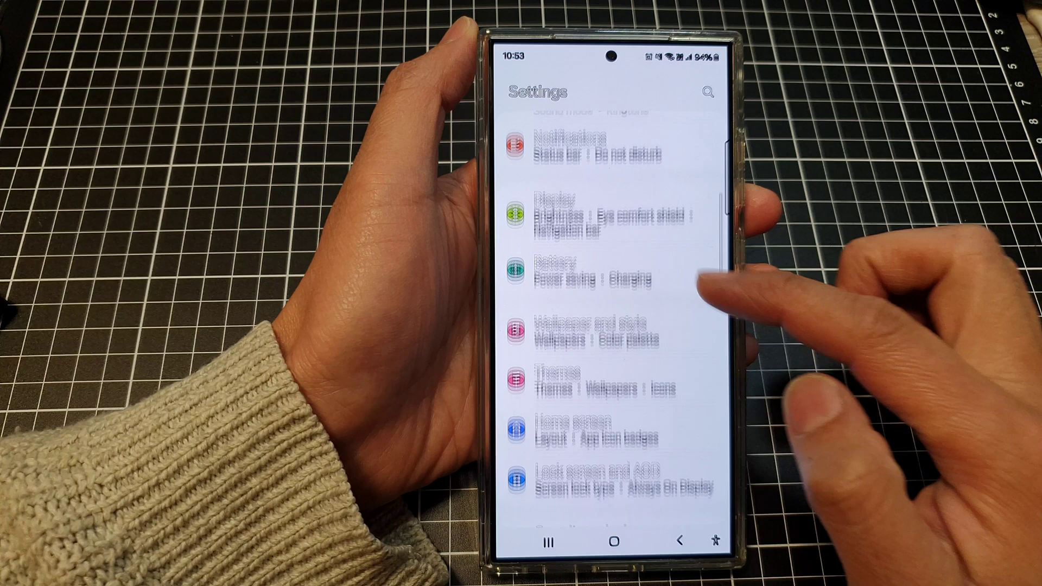
drag(700, 349, 700, 330)
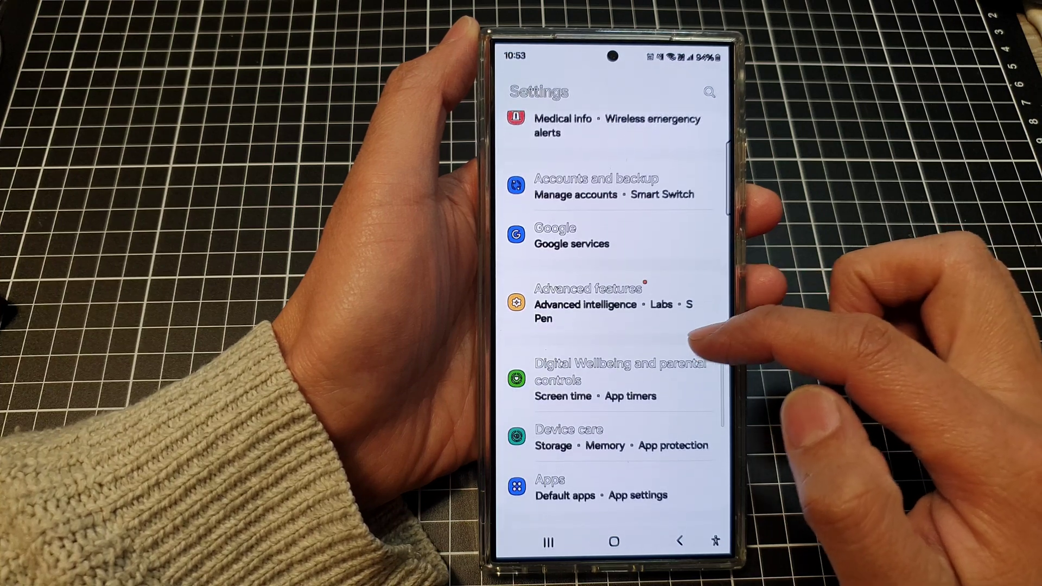
drag(700, 407, 700, 170)
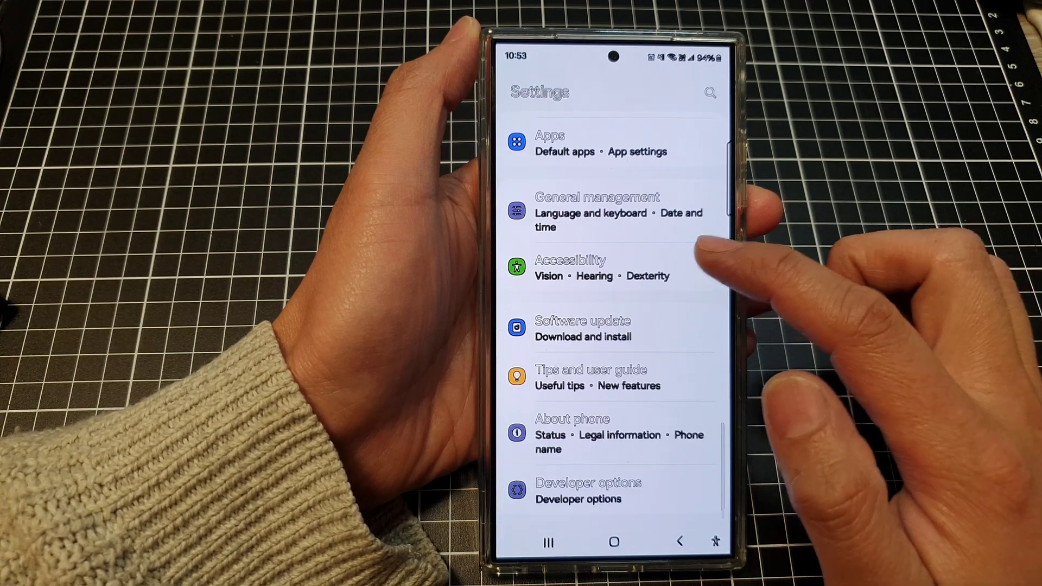
click(611, 267)
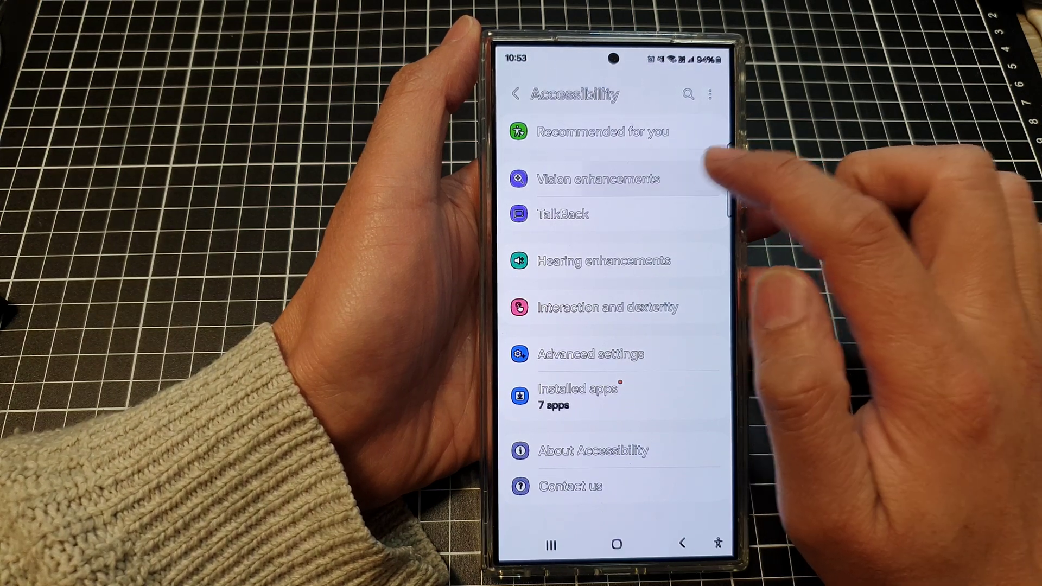
- Open the Vision enhancements page in Accessibility settings
click(598, 179)
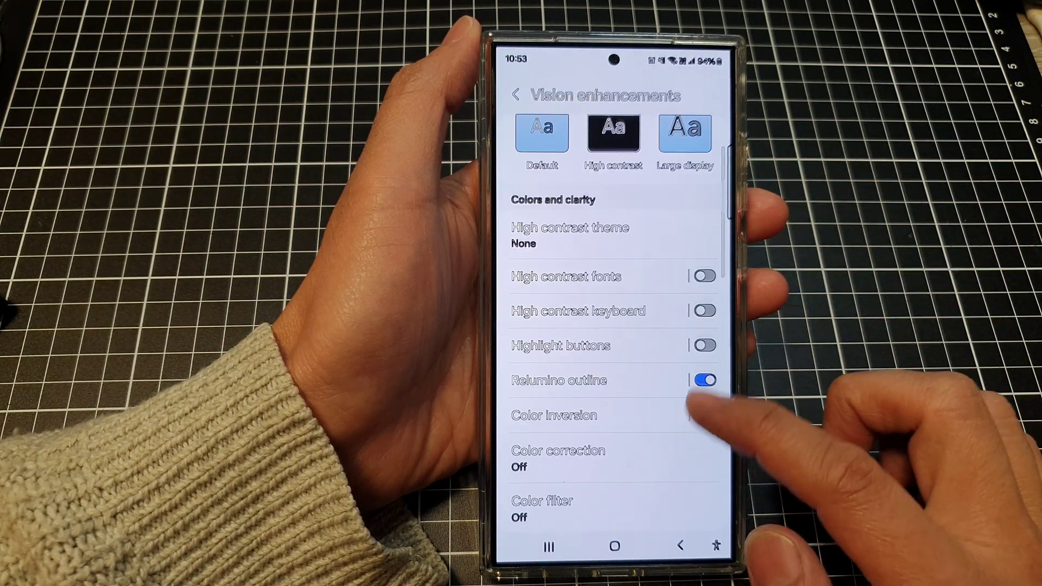
scroll(619, 407, down, 5)
scroll(619, 367, up, 5)
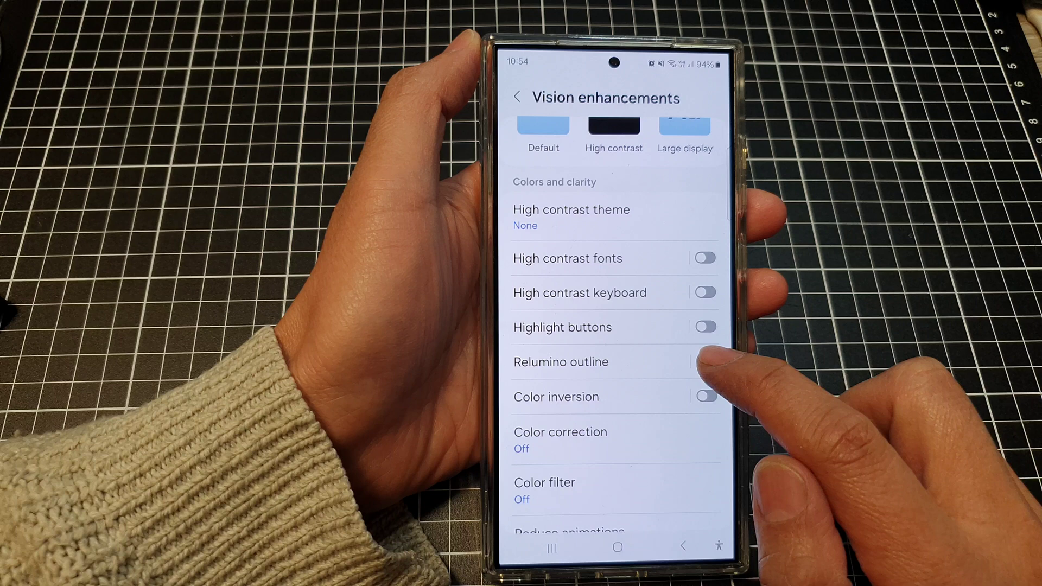
- Check the Relumino outline detail page shows Off, then return to Vision enhancements
click(561, 361)
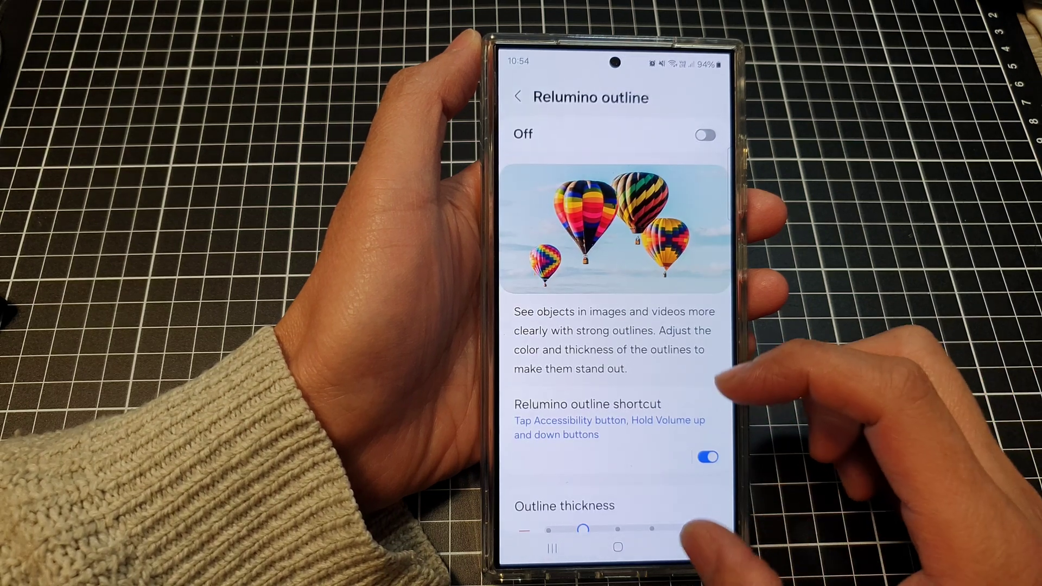
click(684, 543)
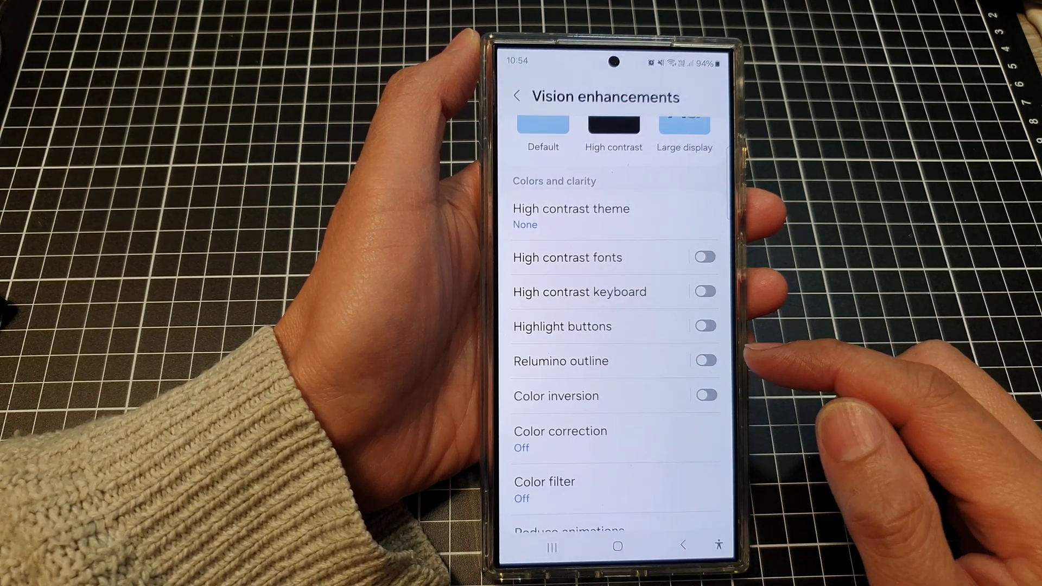